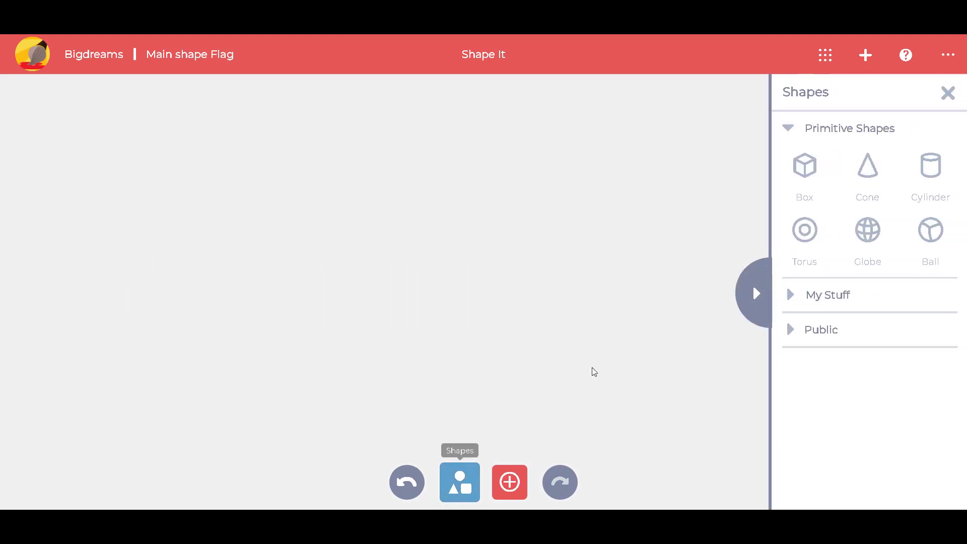
Add a Box primitive to the canvas and select its faces, then the whole body.
click(798, 181)
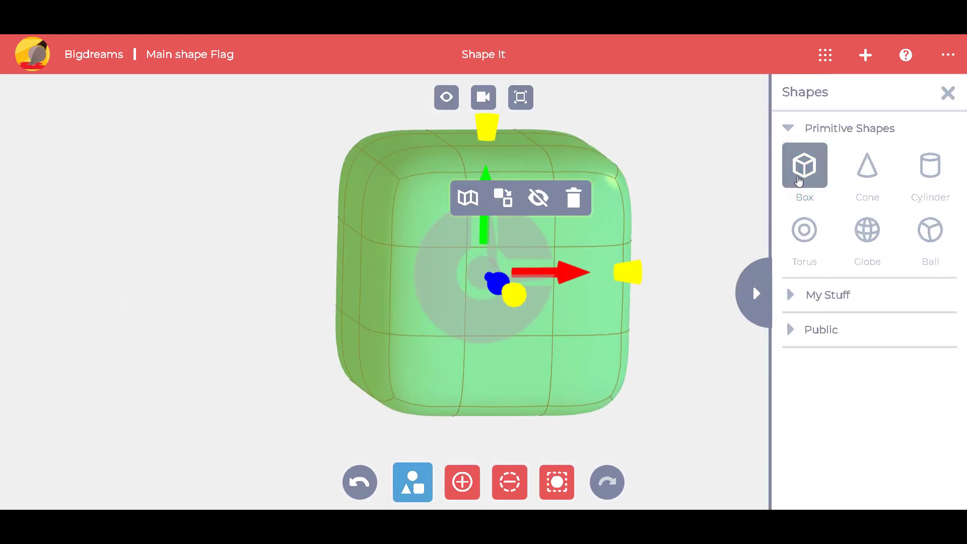
click(697, 208)
click(617, 243)
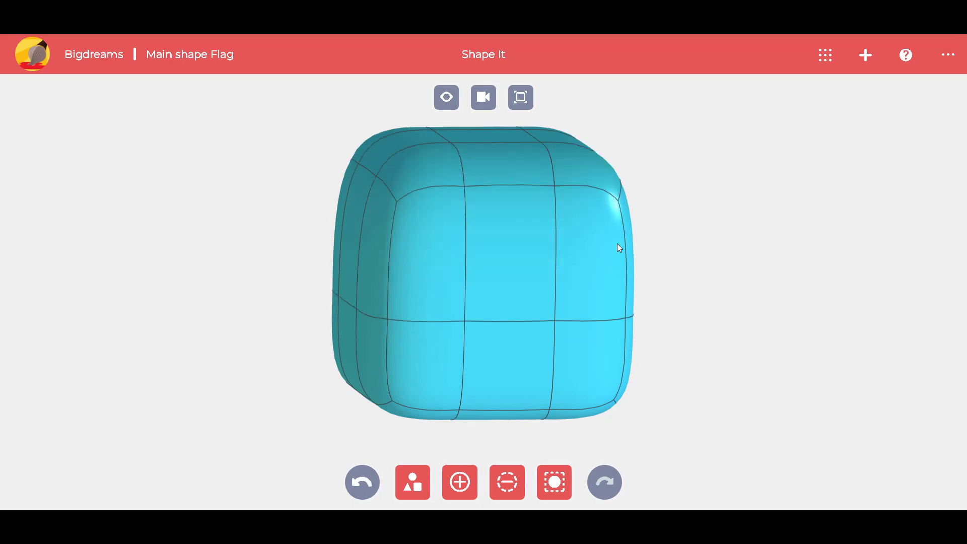
click(599, 322)
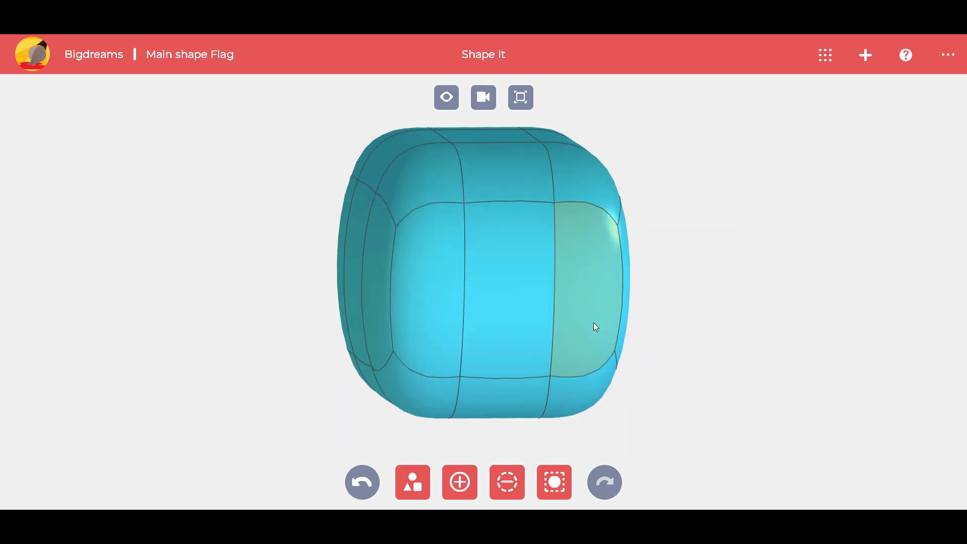
click(555, 483)
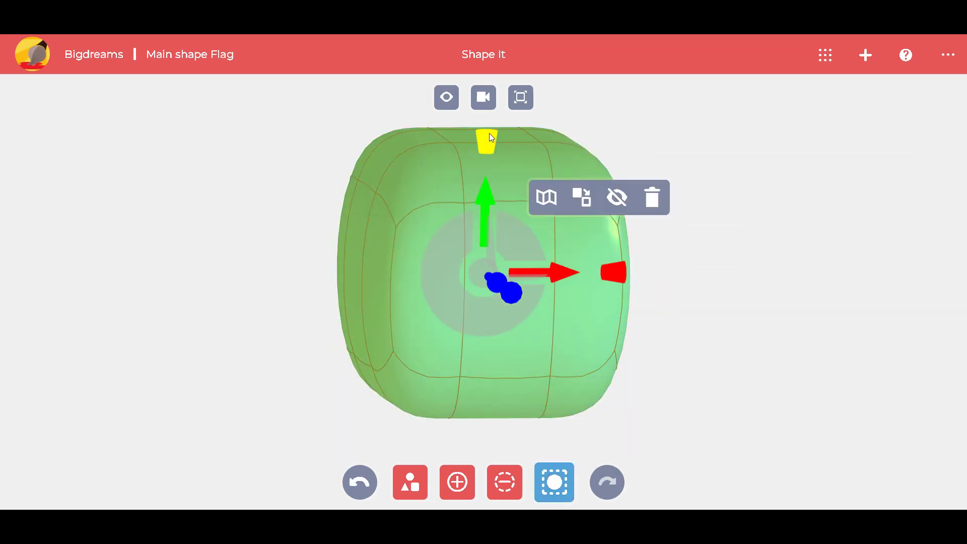
Squash the box into a thin slab with sharp edges.
drag(489, 137, 473, 307)
drag(459, 222, 465, 421)
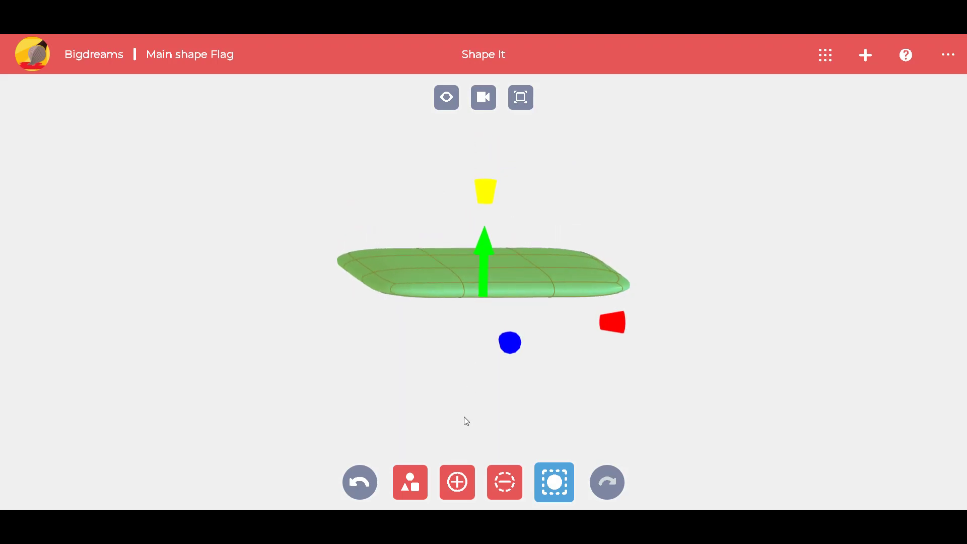
click(550, 201)
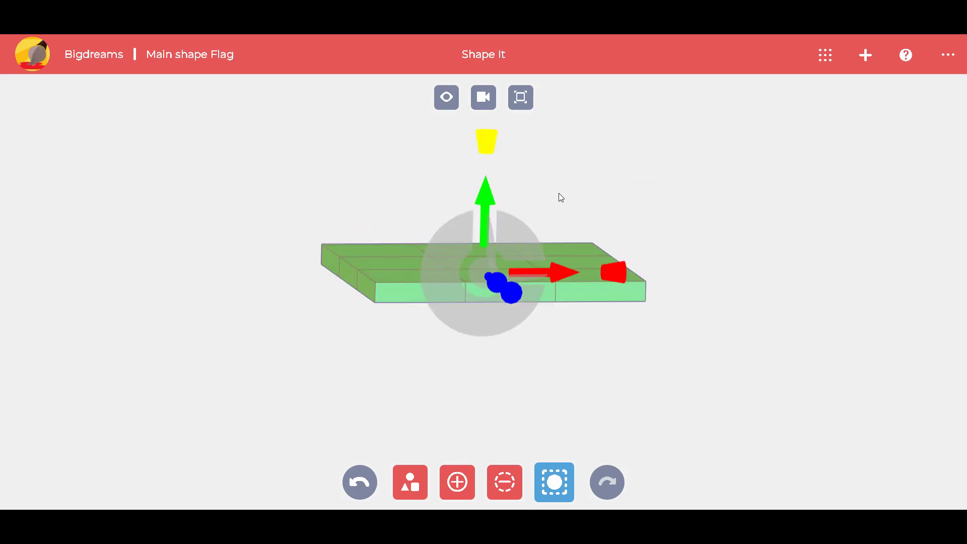
click(560, 198)
Stretch the slab's right column of faces outward into a wide rectangle.
drag(557, 196, 552, 254)
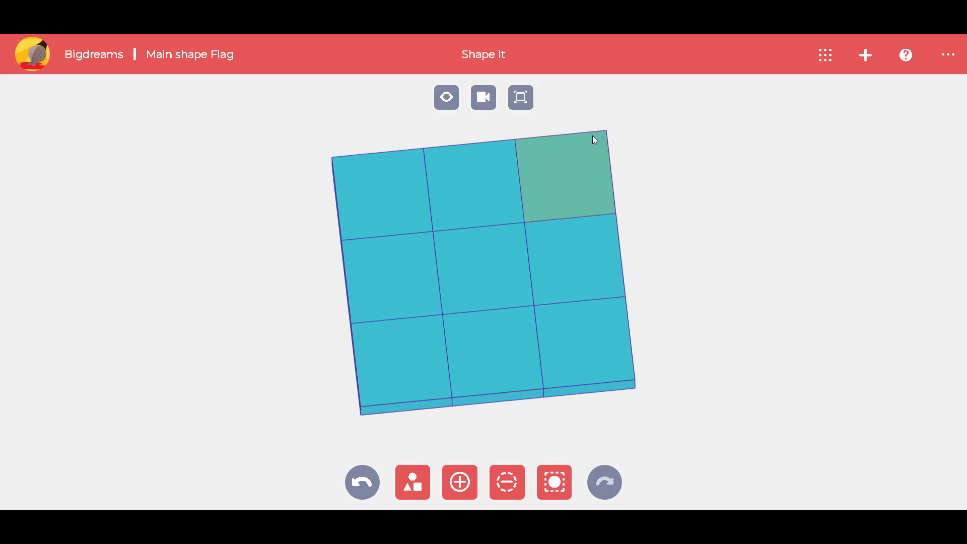
drag(580, 111, 664, 393)
drag(726, 249, 856, 247)
drag(822, 188, 833, 232)
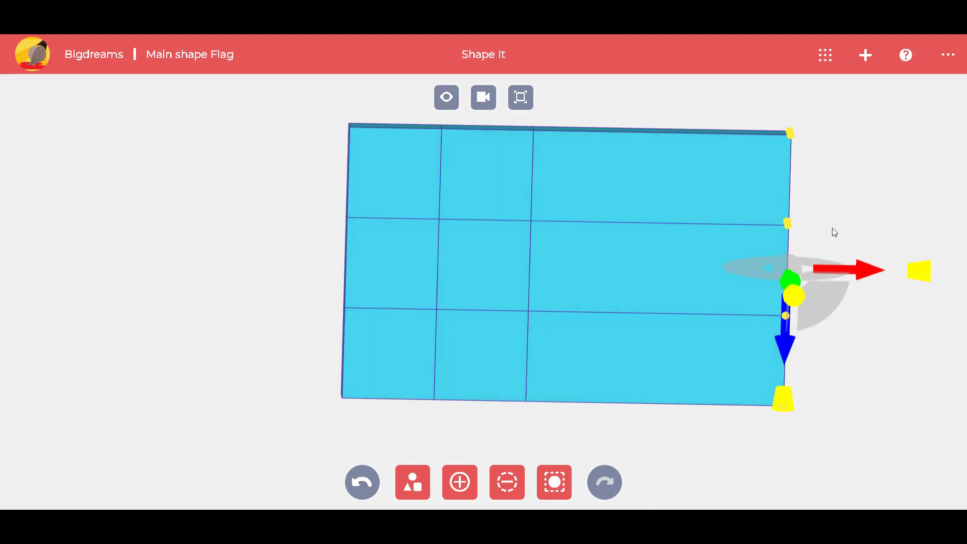
scroll(834, 230, down, 3)
click(832, 227)
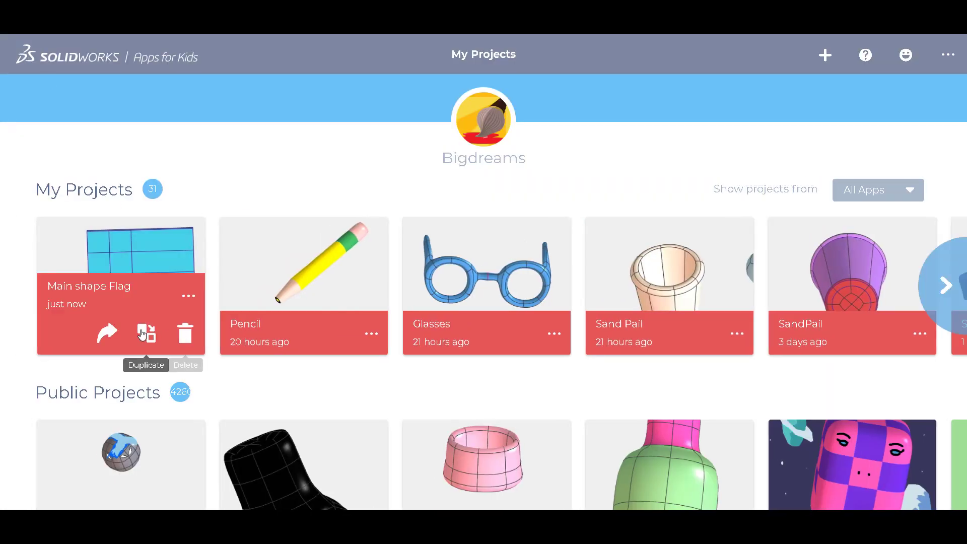
Duplicate the flag project and divide the copy into three equal vertical stripes.
click(151, 332)
click(399, 292)
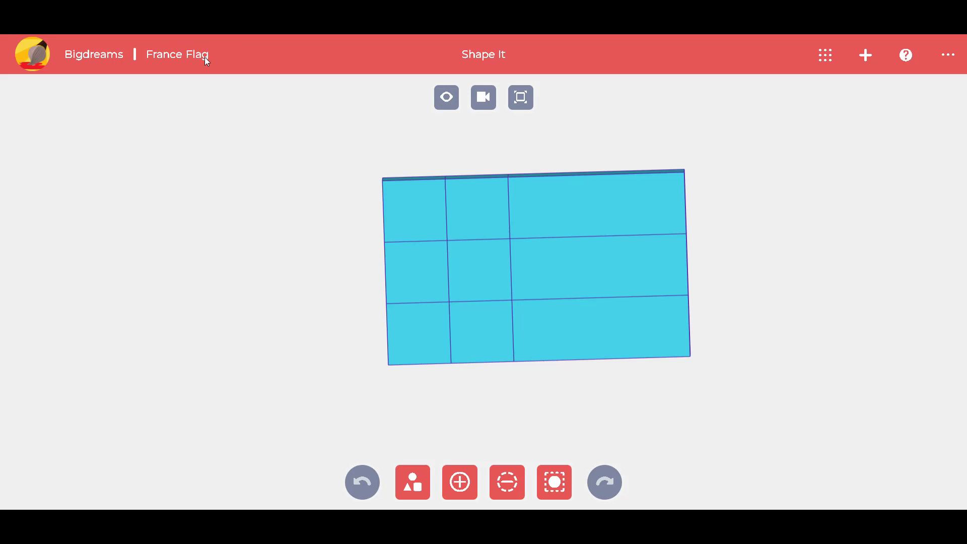
click(437, 240)
click(447, 268)
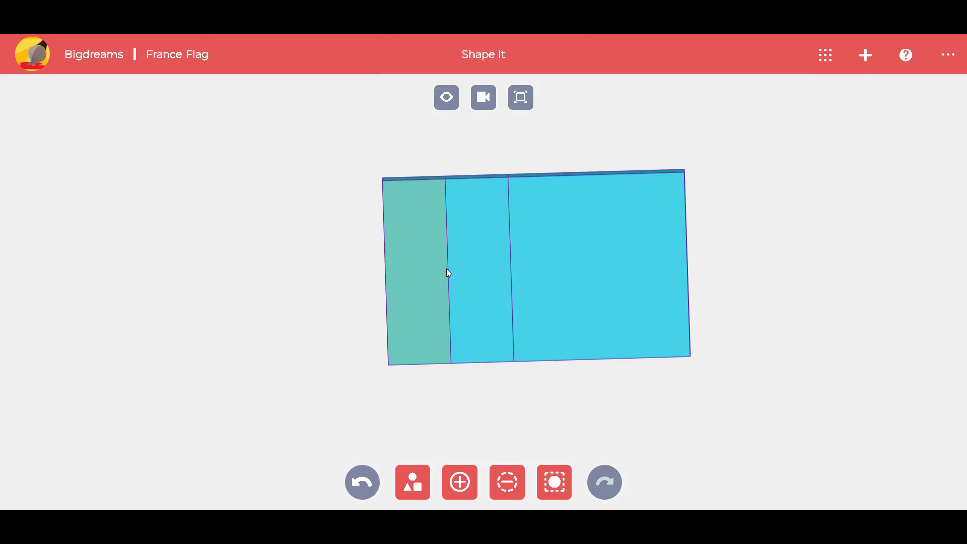
drag(446, 273, 764, 254)
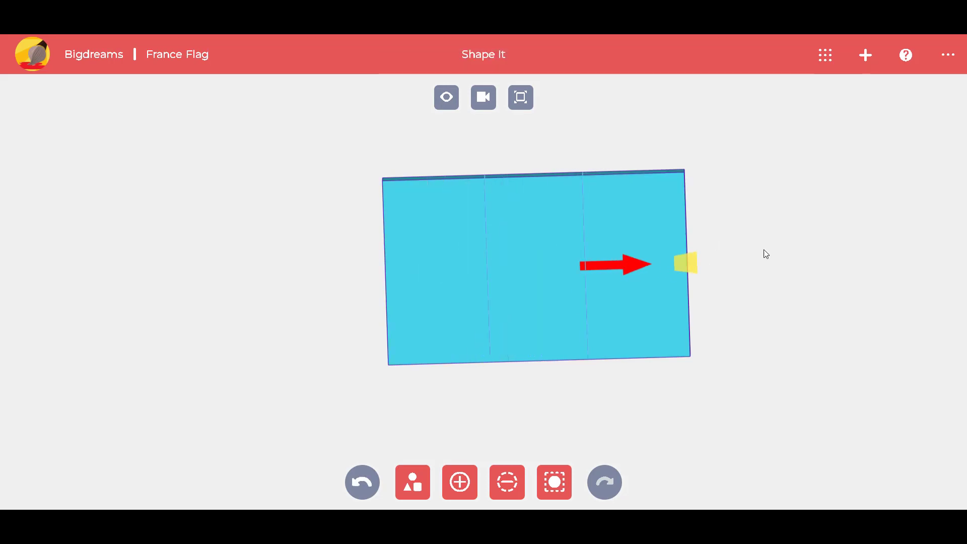
Switch to Style It and show the flag's stripe divisions.
click(825, 54)
click(310, 276)
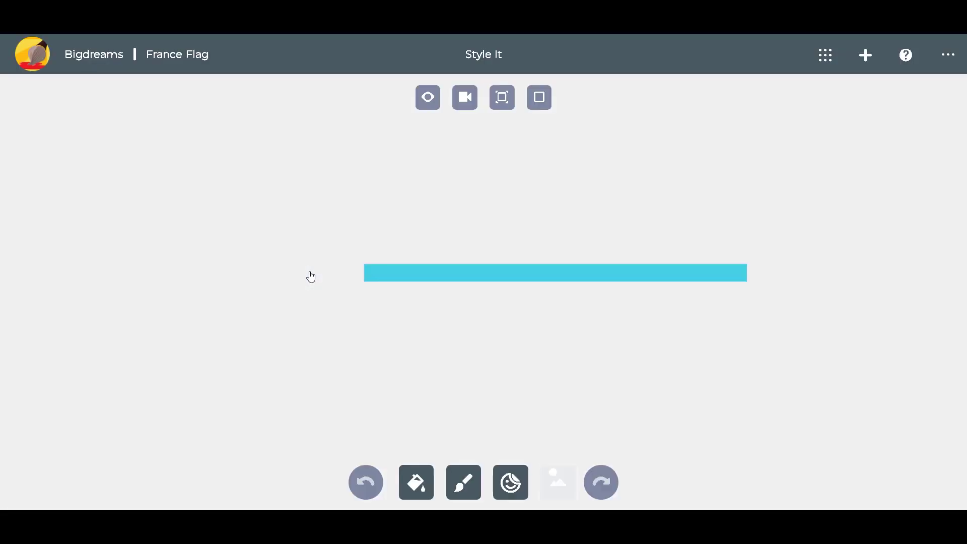
click(539, 97)
Paint the left stripe dark blue, the middle white and the right red.
click(413, 482)
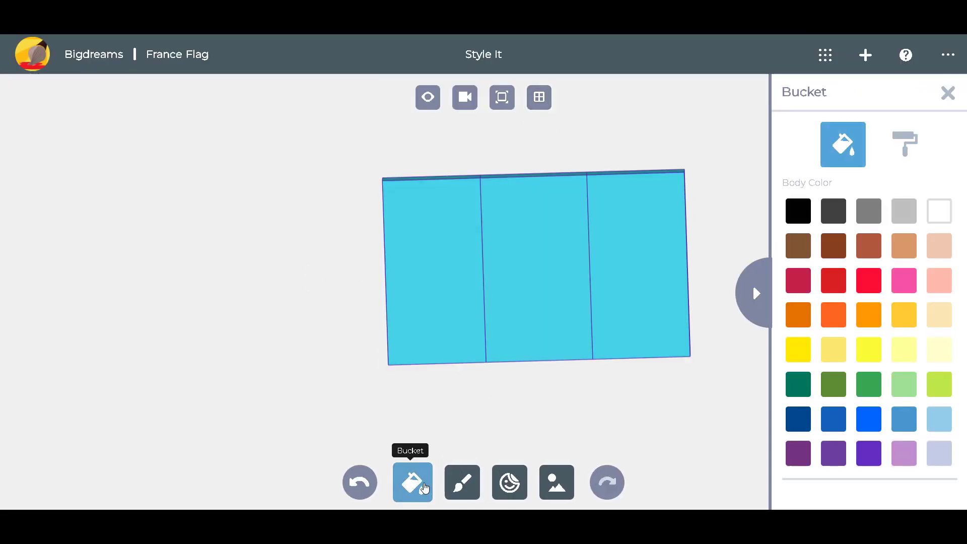
click(432, 180)
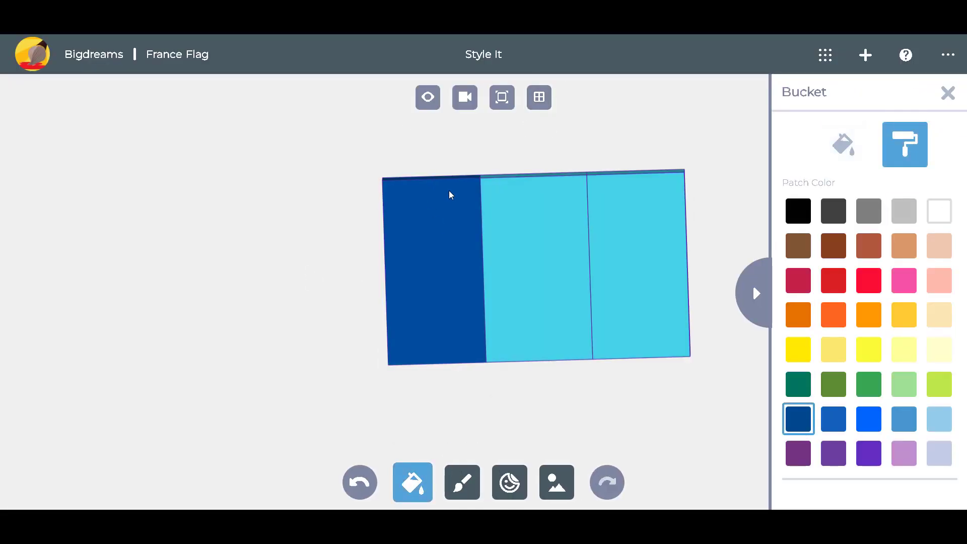
click(533, 254)
click(834, 280)
click(629, 204)
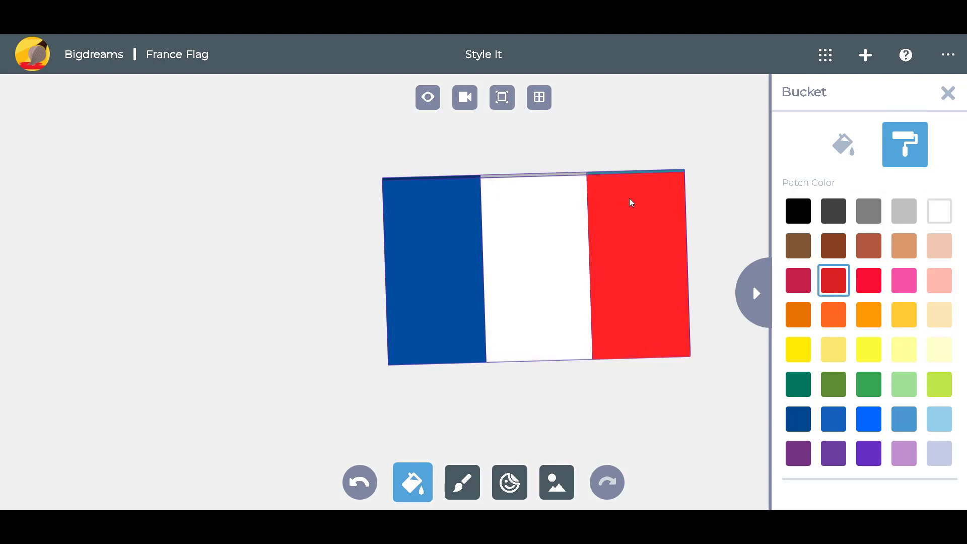
click(949, 96)
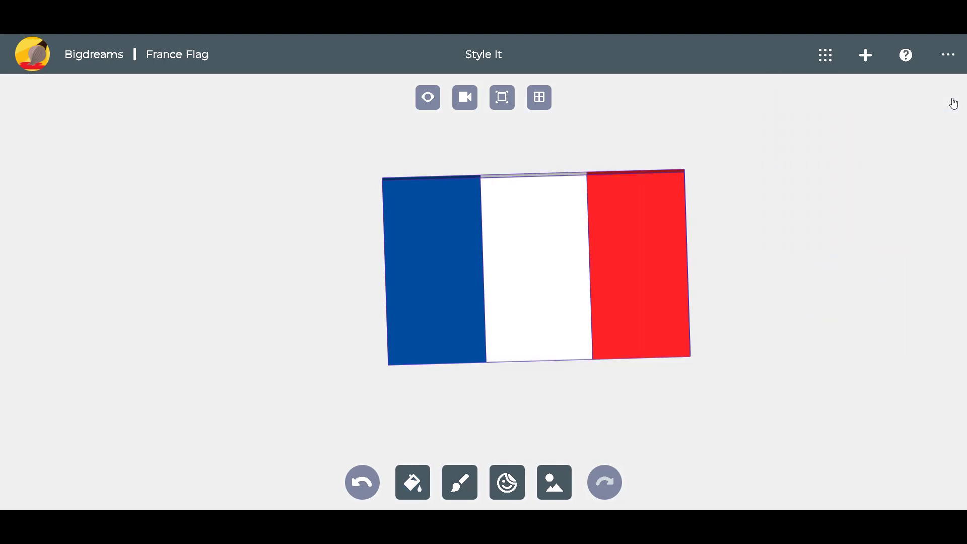
Repaint the copied flag's left stripe black and middle stripe yellow.
click(32, 66)
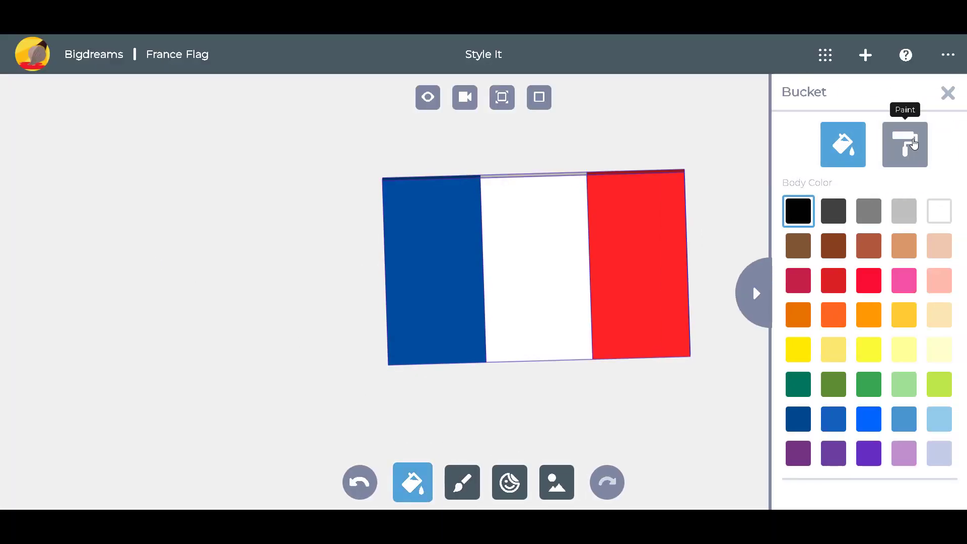
click(904, 144)
click(427, 186)
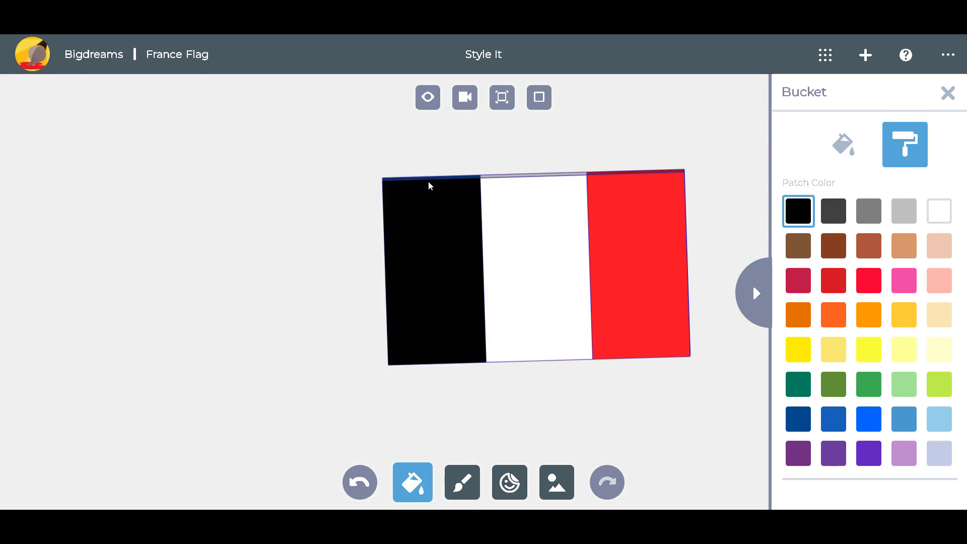
click(798, 350)
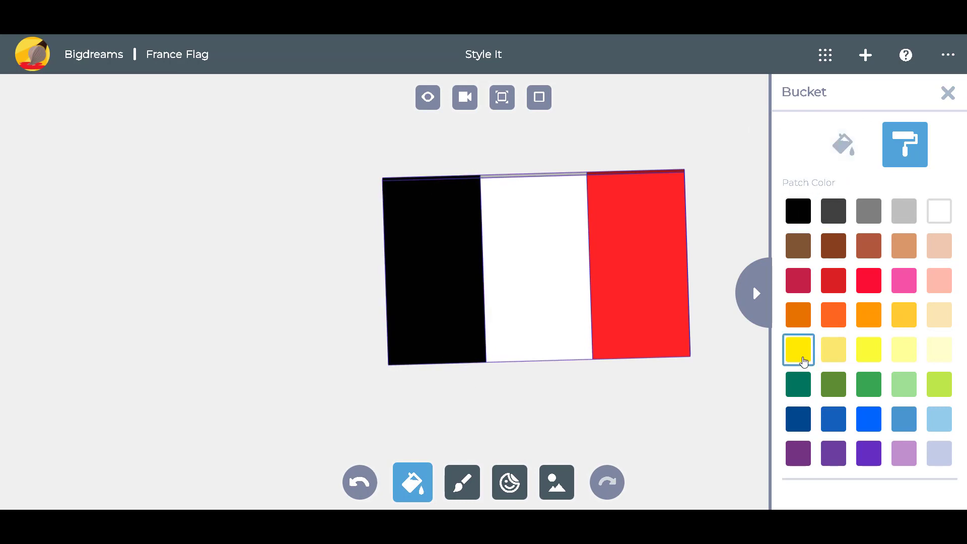
click(541, 283)
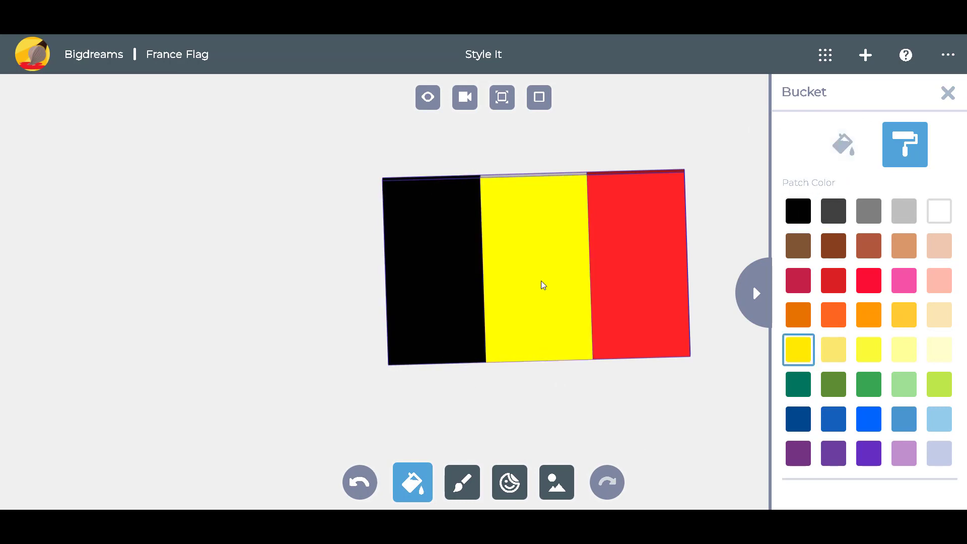
click(946, 93)
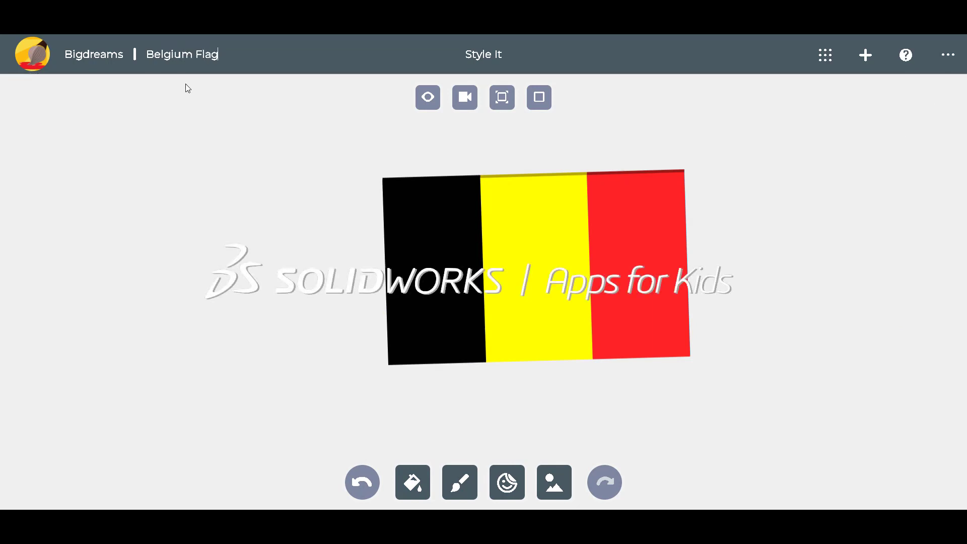